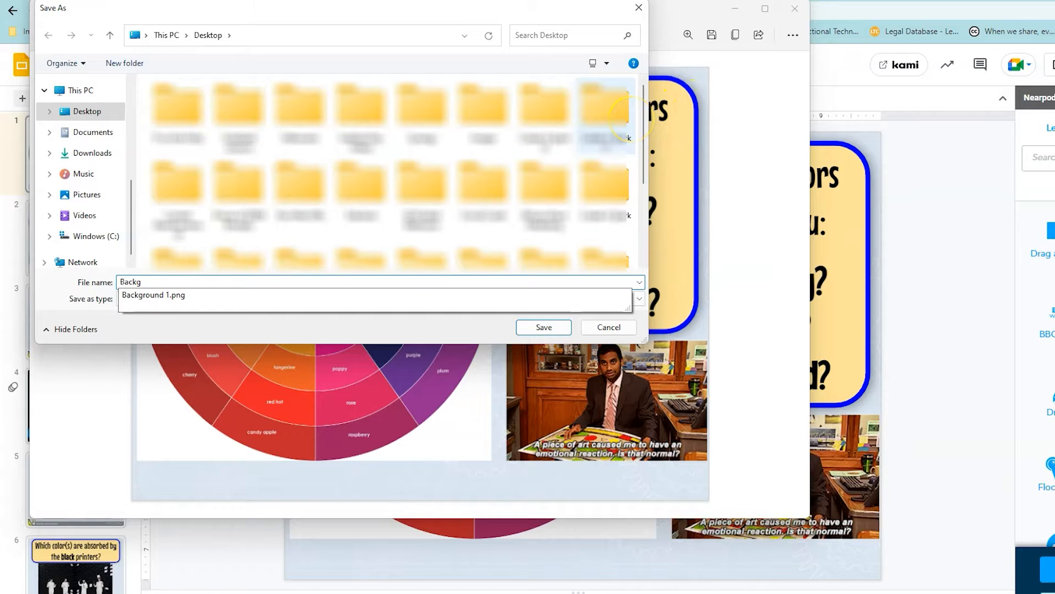
Save the color wheel slide image to the Desktop under the file name Background.
{"action": "type", "text": "nd"}
{"action": "key", "text": "Return"}
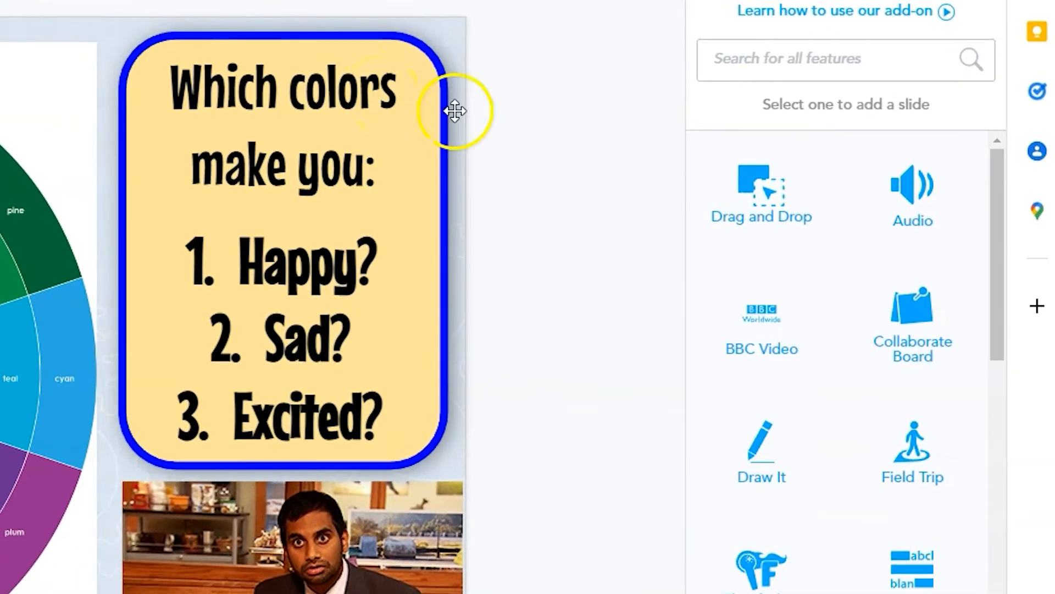
Add a Nearpod Drag and Drop slide with the question "Which colors make you feel... Happy? Sad? Excited?" and collapse its instructions.
{"action": "left_click", "coordinate": [772, 206]}
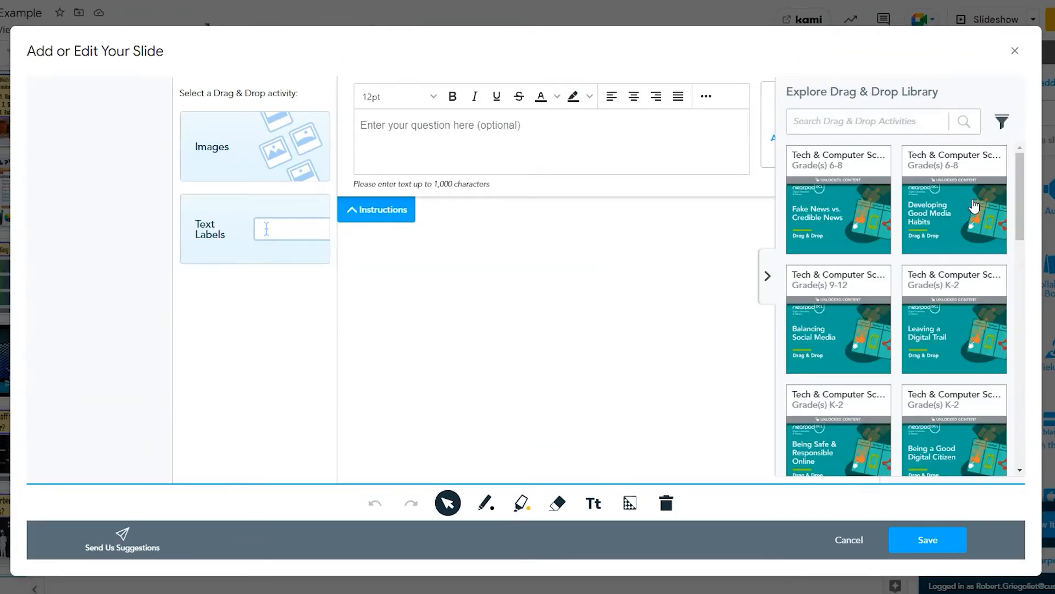
{"action": "left_click", "coordinate": [647, 120]}
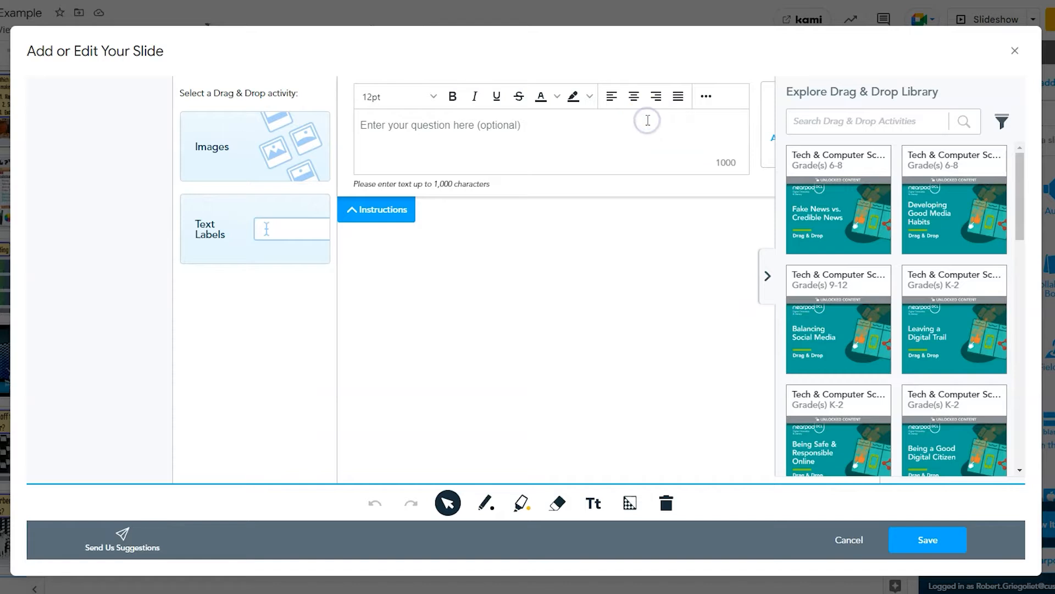
{"action": "type", "text": "Which colors make you feel... Happy?  Sad?  Excited?"}
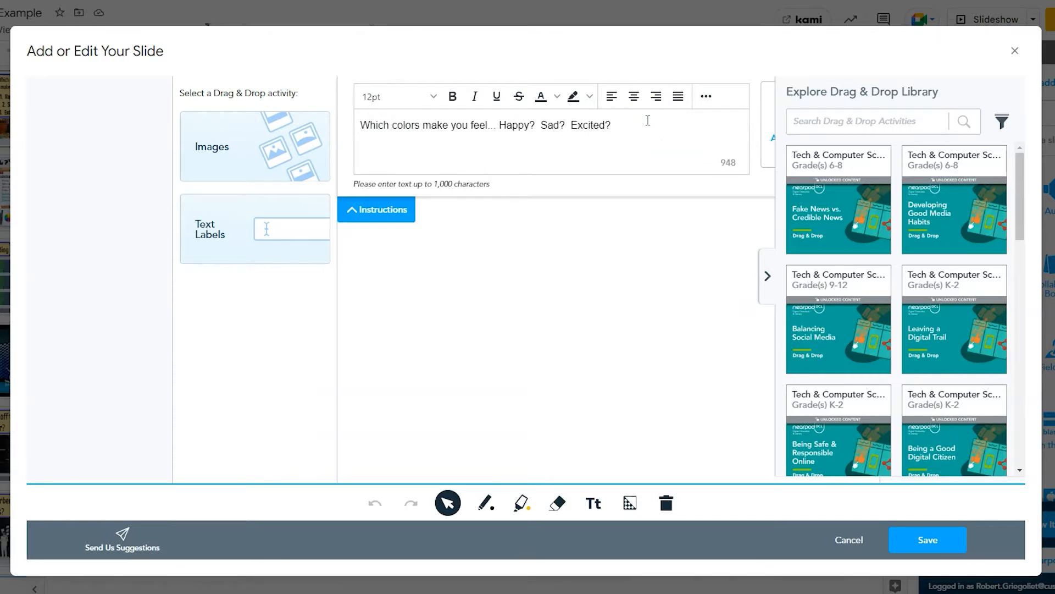
{"action": "left_click", "coordinate": [407, 208]}
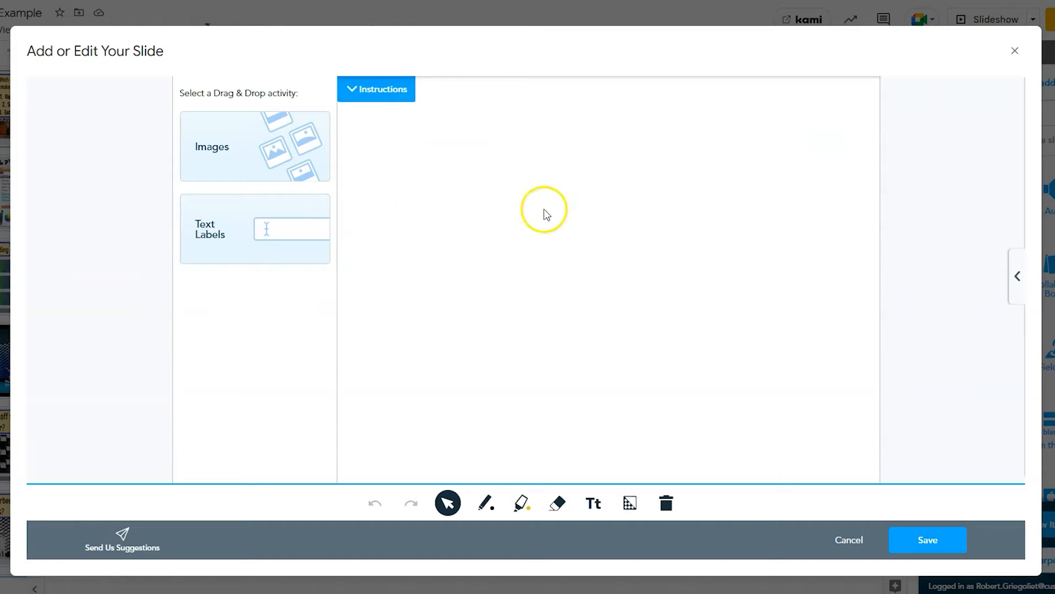
Upload the saved color wheel slide image from the computer as the activity's background.
{"action": "left_click", "coordinate": [632, 506]}
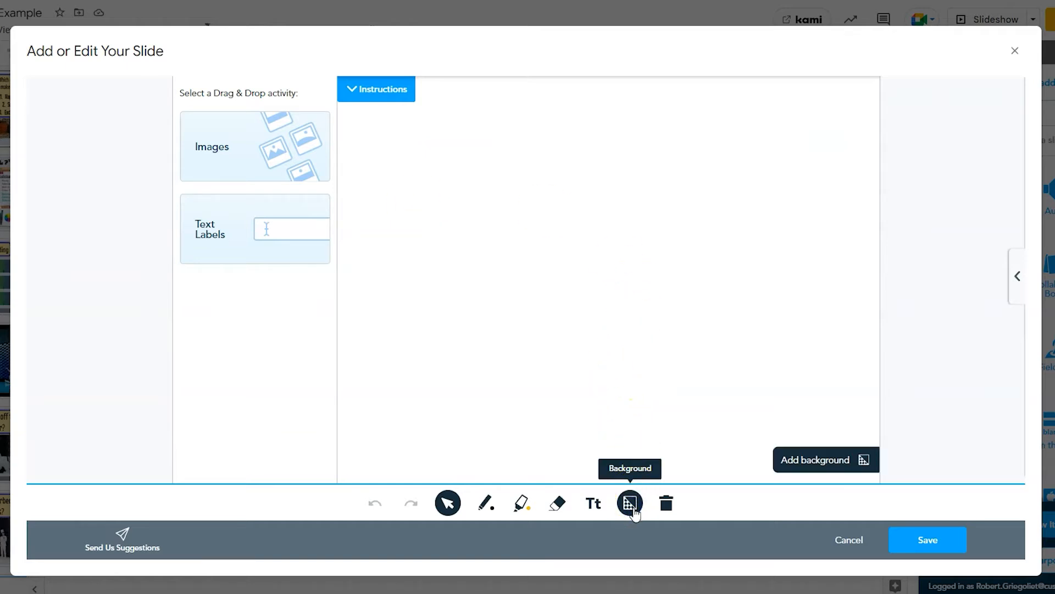
{"action": "left_click", "coordinate": [809, 460]}
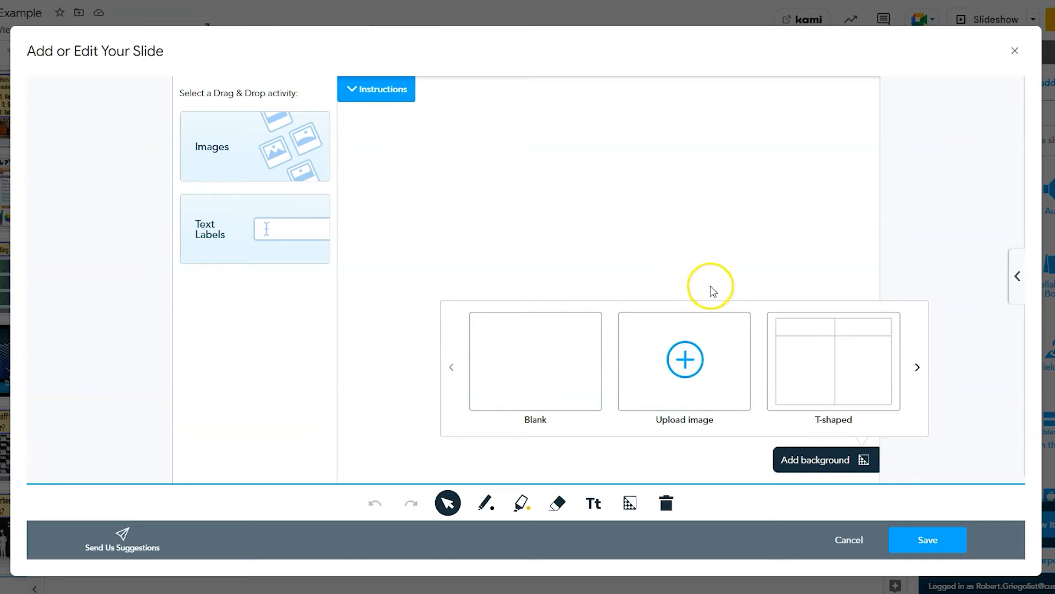
{"action": "left_click", "coordinate": [918, 367]}
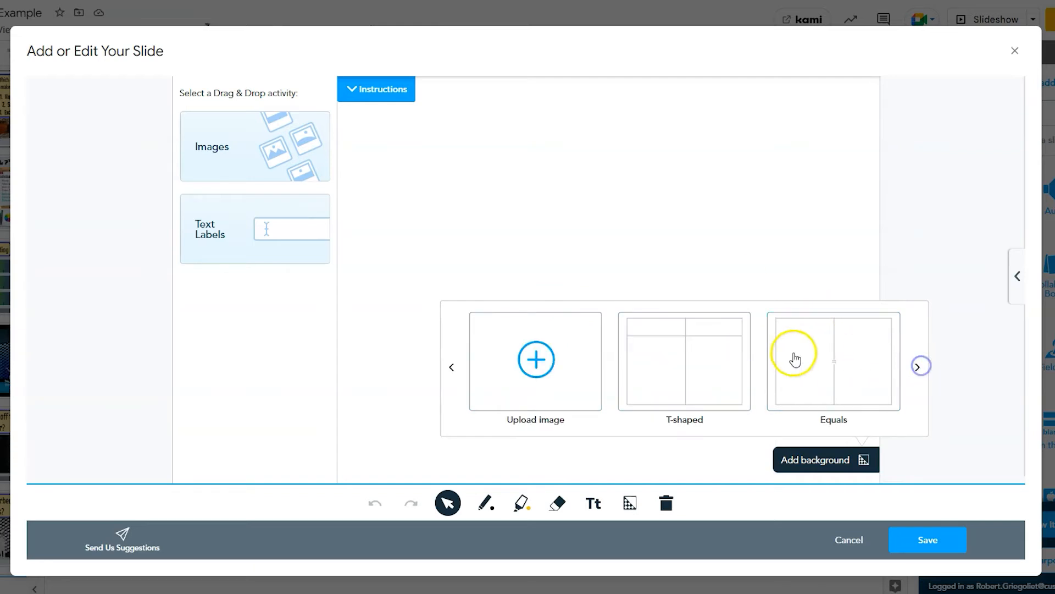
{"action": "left_click", "coordinate": [451, 367]}
{"action": "left_click", "coordinate": [669, 362]}
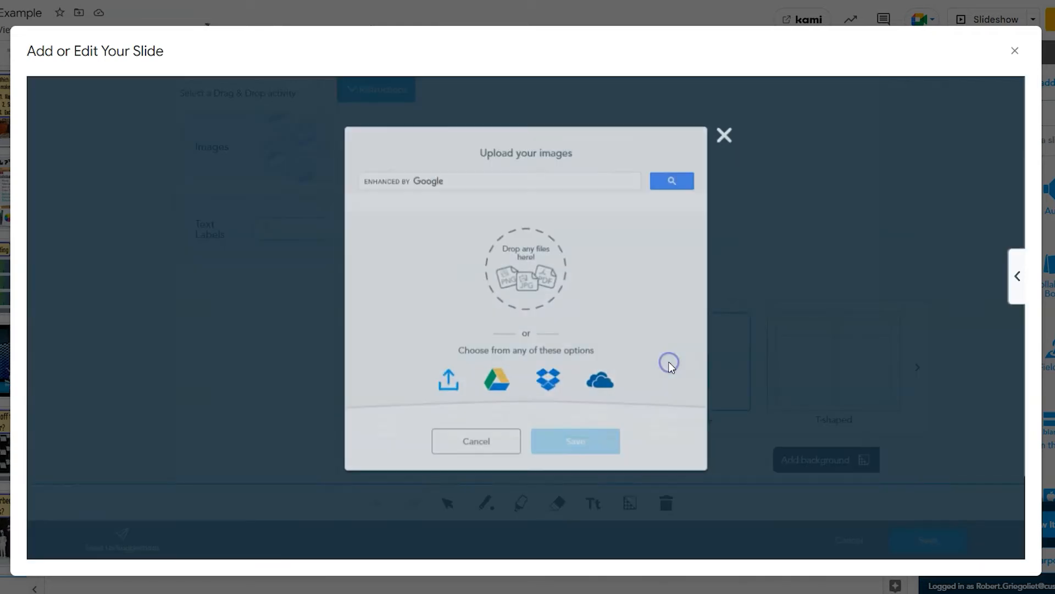
{"action": "left_click", "coordinate": [448, 390]}
{"action": "scroll", "coordinate": [513, 144], "scroll_direction": "down", "scroll_amount": 5}
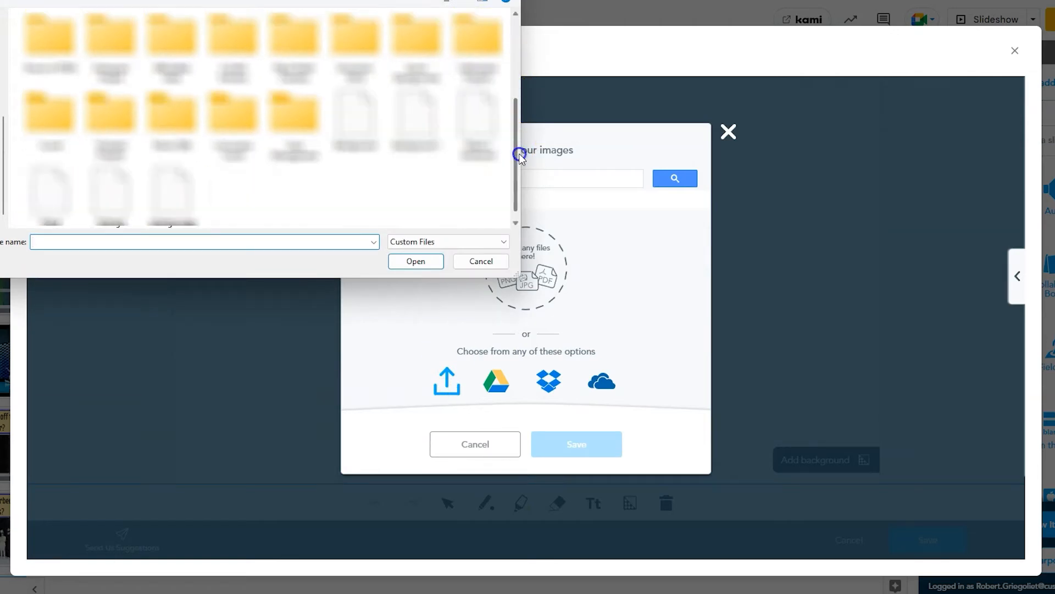
{"action": "double_click", "coordinate": [371, 123]}
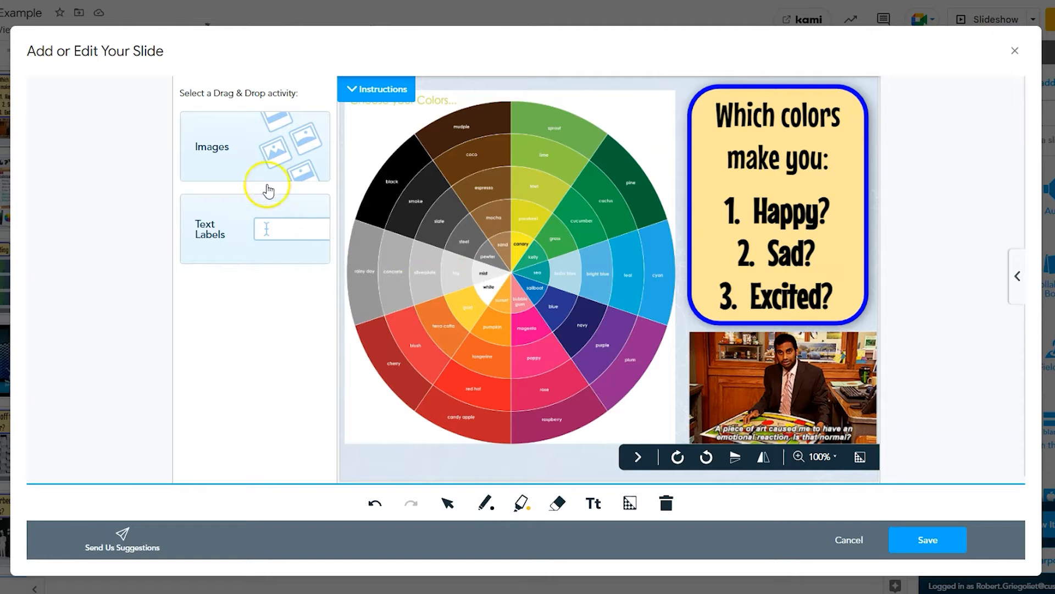
Add a smiling emoji as an image item from a "happy emoji" image search, placing it on the color wheel.
{"action": "left_click", "coordinate": [262, 160]}
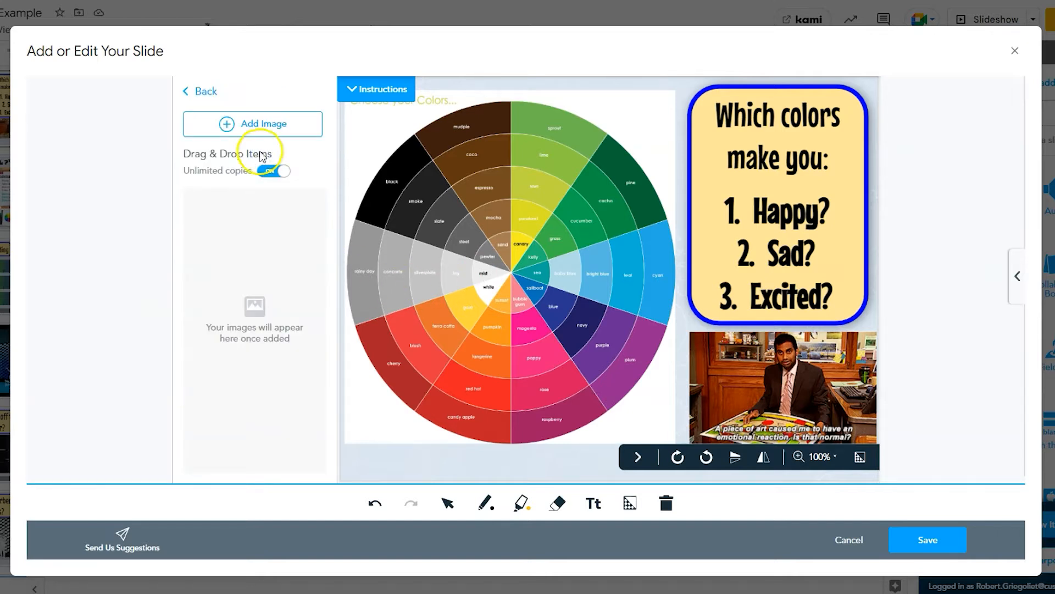
{"action": "left_click", "coordinate": [251, 123]}
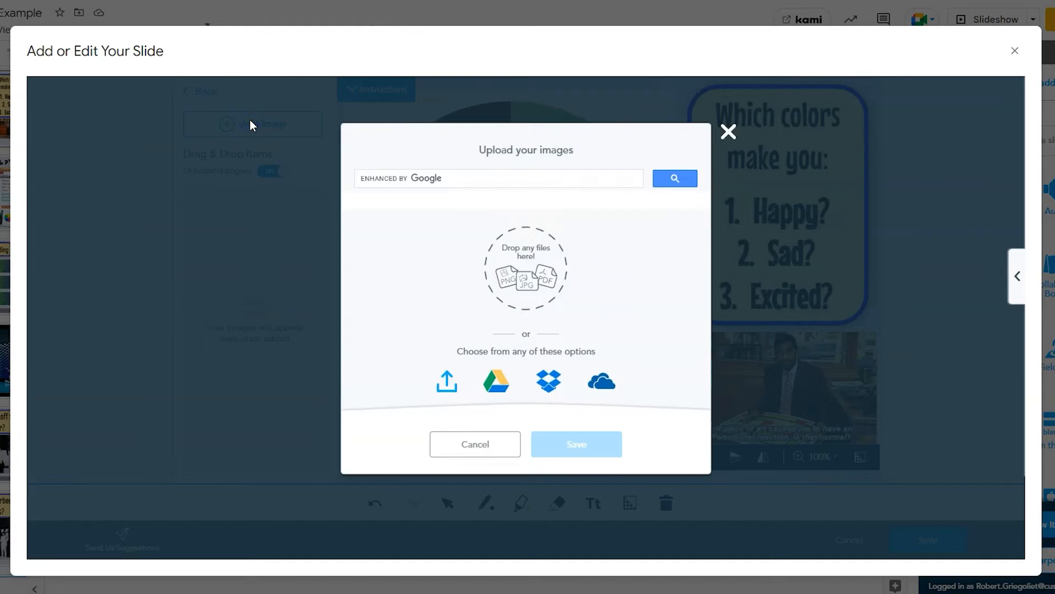
{"action": "left_click", "coordinate": [424, 182]}
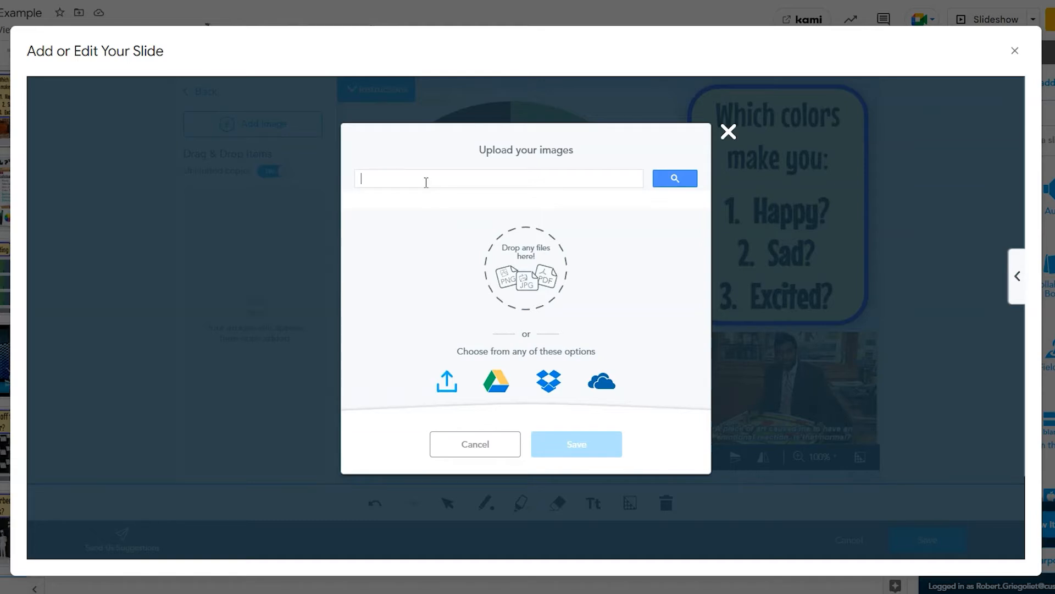
{"action": "type", "text": "happy emoji"}
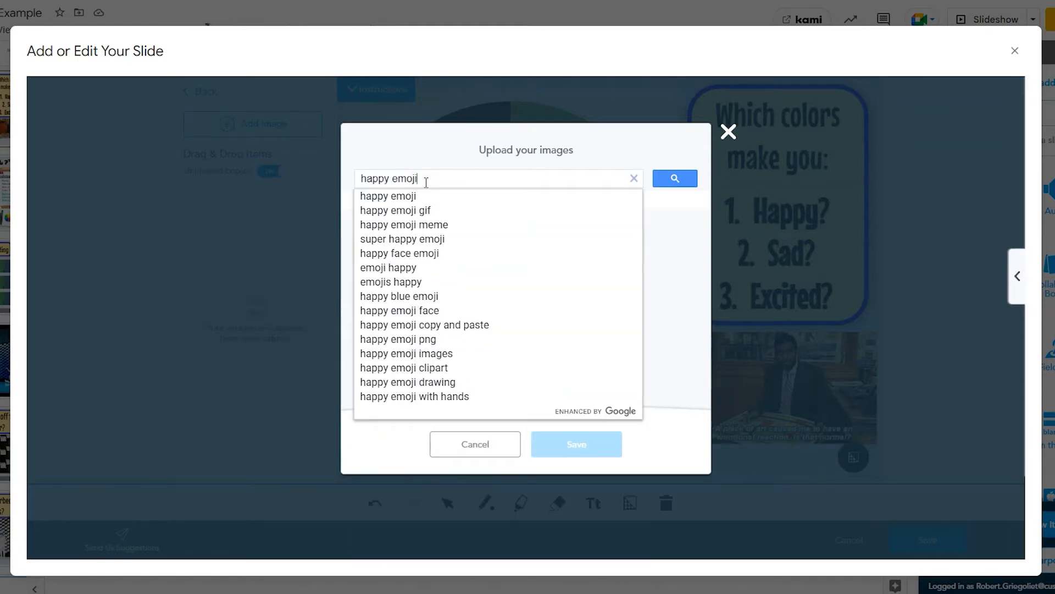
{"action": "left_click", "coordinate": [414, 199]}
{"action": "left_click", "coordinate": [367, 201]}
{"action": "left_click", "coordinate": [524, 427]}
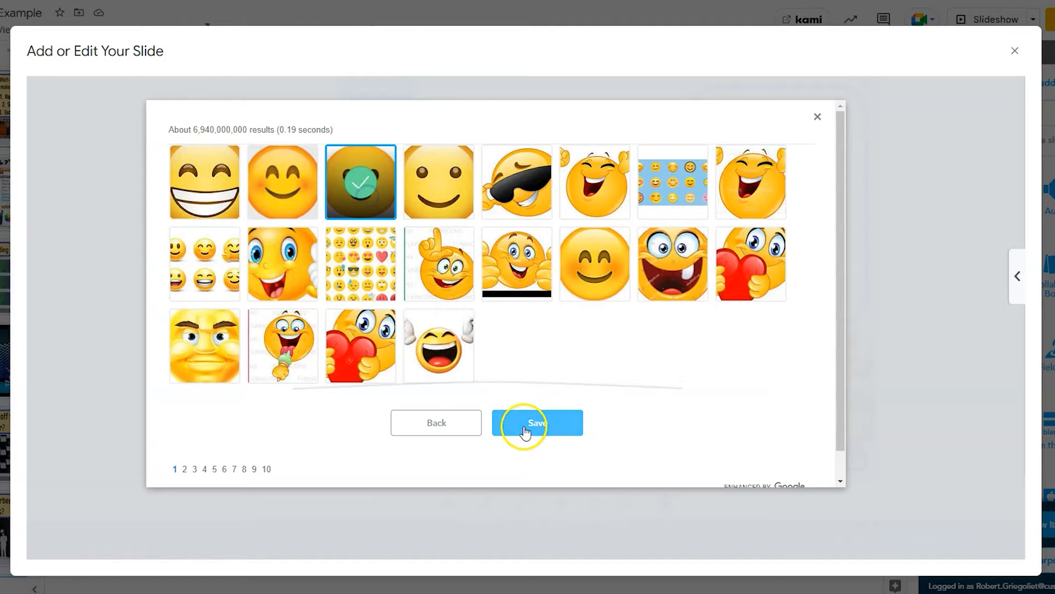
{"action": "left_click_drag", "start_coordinate": [612, 294], "coordinate": [629, 318]}
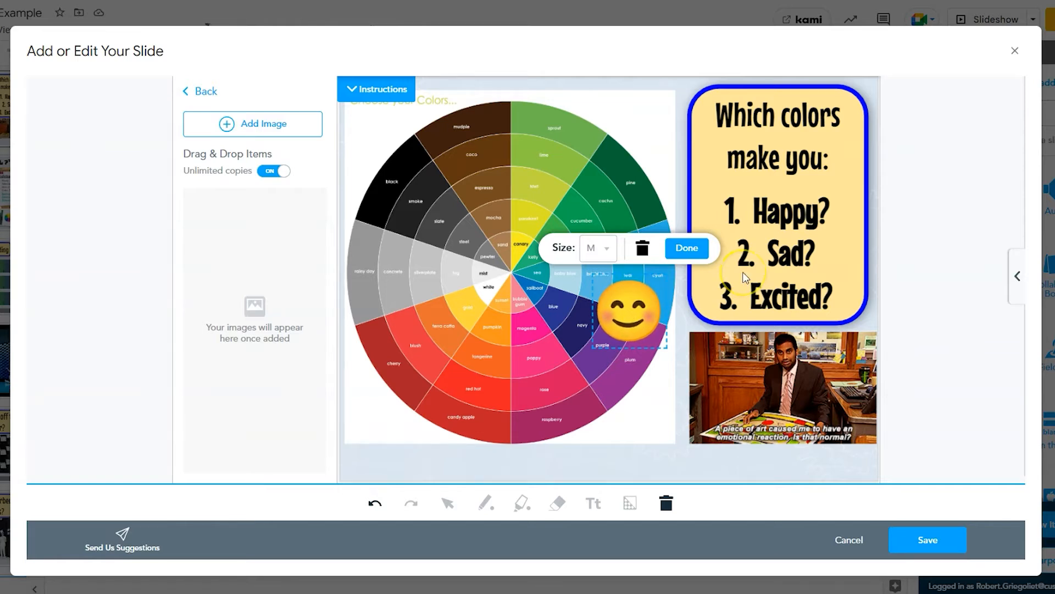
{"action": "left_click", "coordinate": [686, 249]}
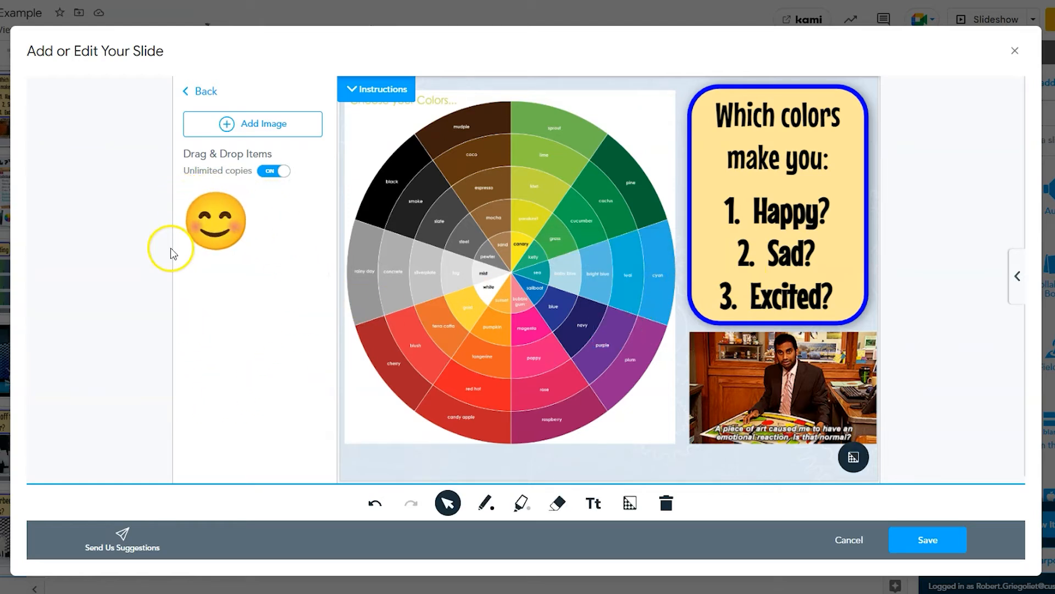
Delete the emoji drag and drop item and return to the activity type selection.
{"action": "mouse_move", "coordinate": [219, 235]}
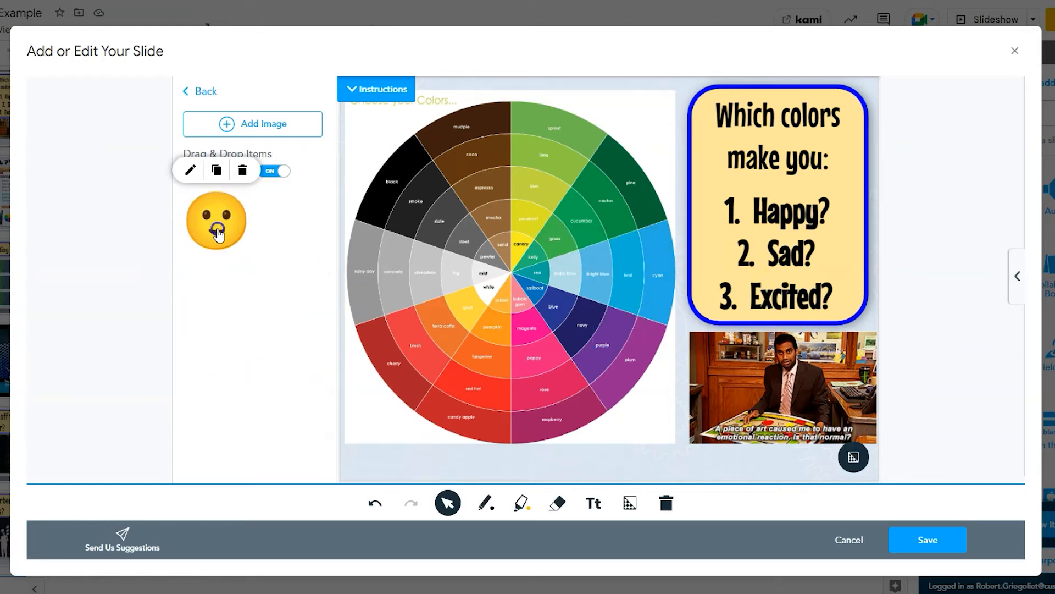
{"action": "left_click", "coordinate": [242, 169]}
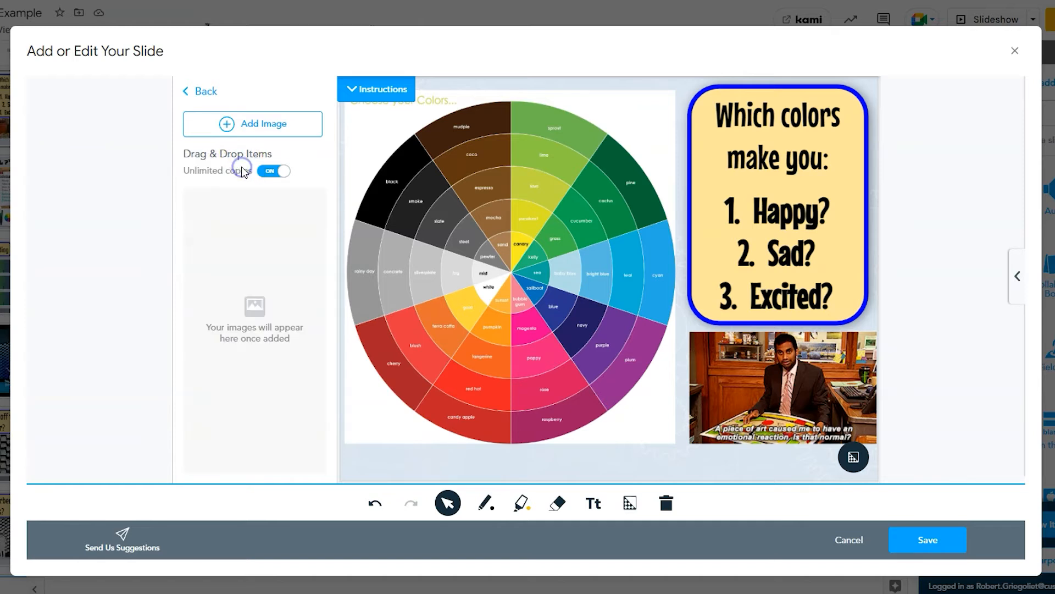
{"action": "left_click", "coordinate": [200, 92]}
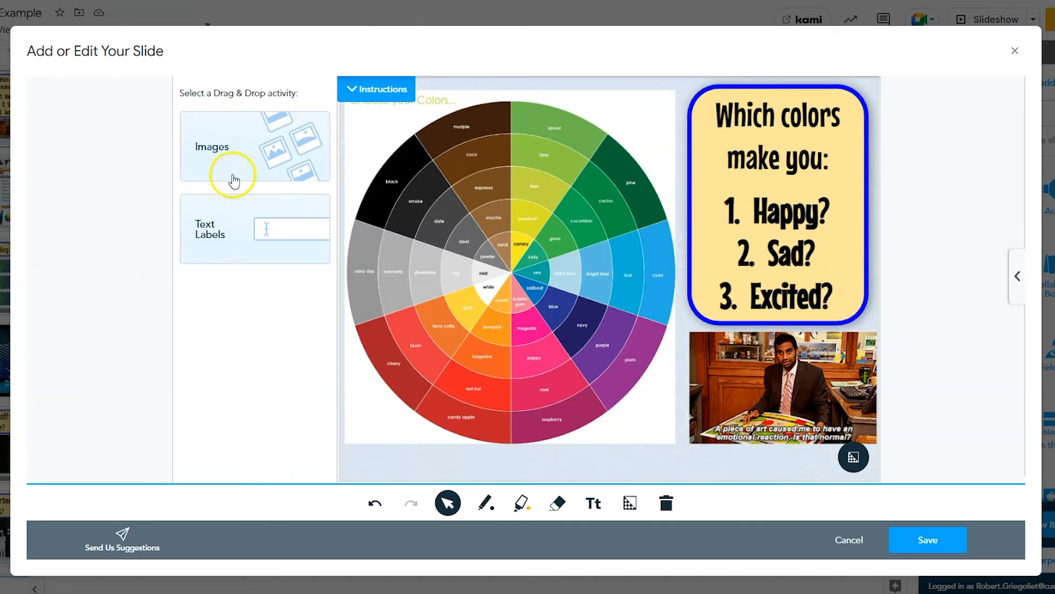
Choose the Text Labels activity and add a "Happy" label as a drag and drop item.
{"action": "left_click", "coordinate": [255, 227]}
{"action": "left_click", "coordinate": [230, 124]}
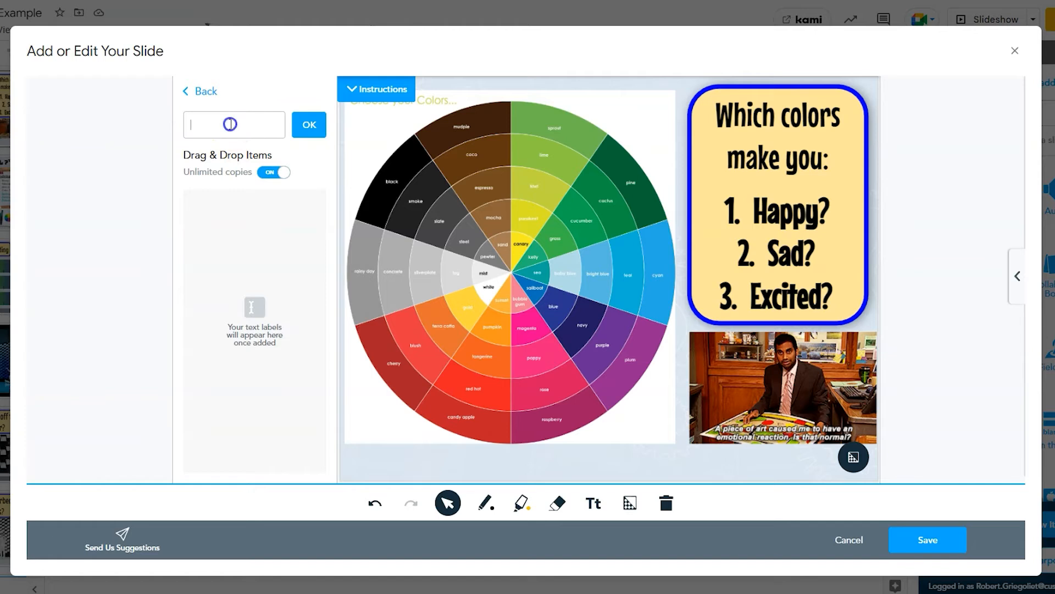
{"action": "type", "text": "Happy"}
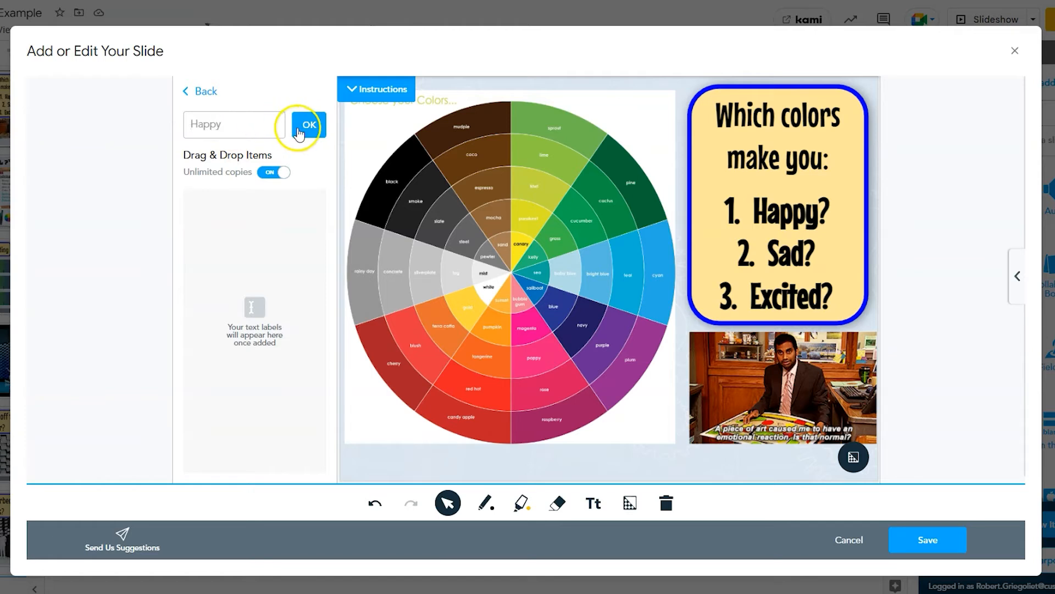
{"action": "left_click", "coordinate": [309, 125]}
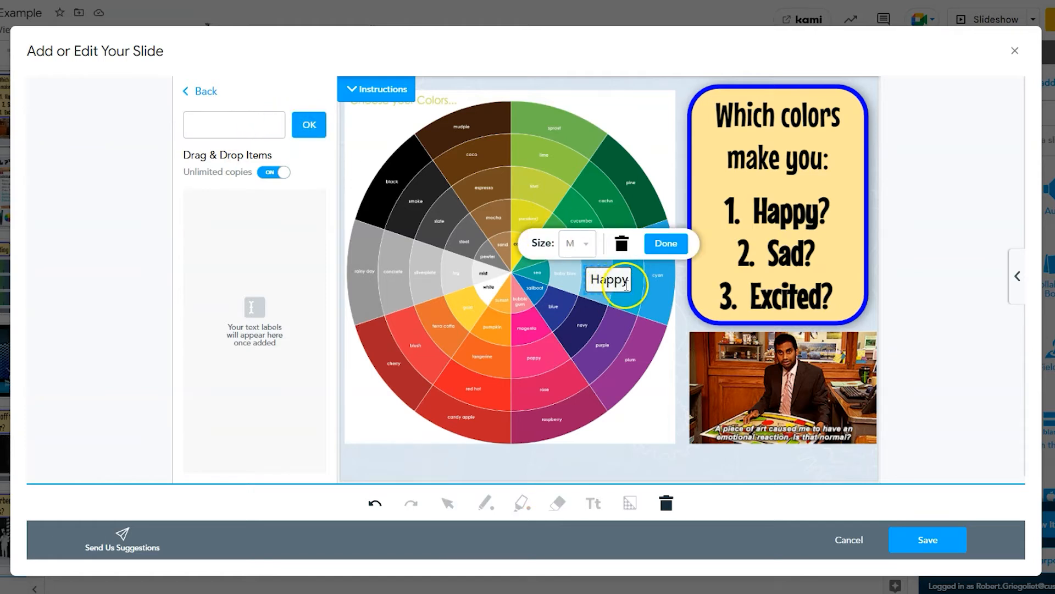
{"action": "left_click_drag", "start_coordinate": [615, 287], "coordinate": [628, 307]}
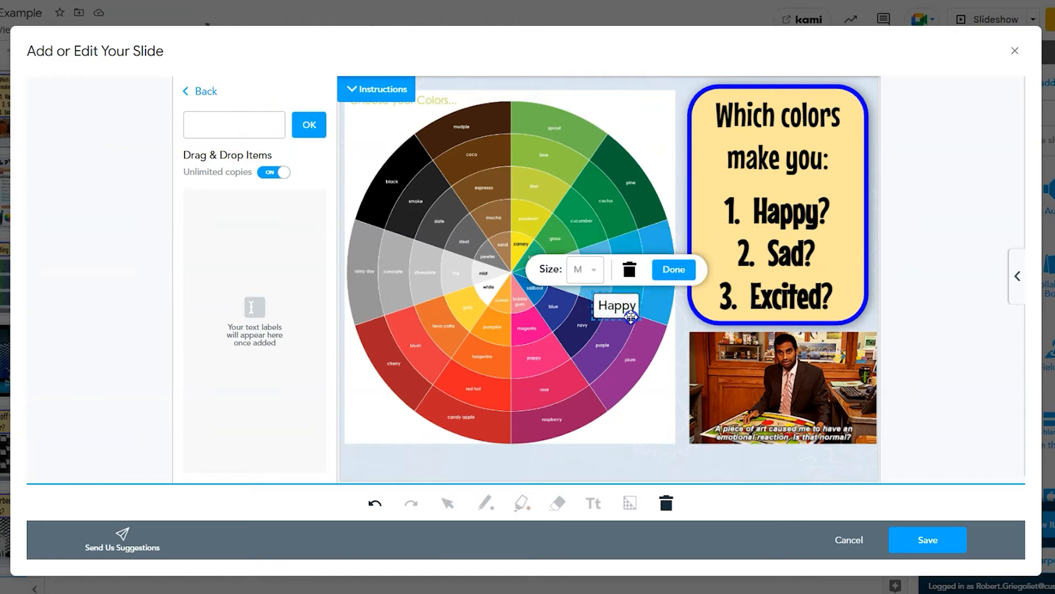
{"action": "left_click", "coordinate": [674, 269]}
Add a "Sad" text label to the drag and drop items.
{"action": "left_click", "coordinate": [222, 132]}
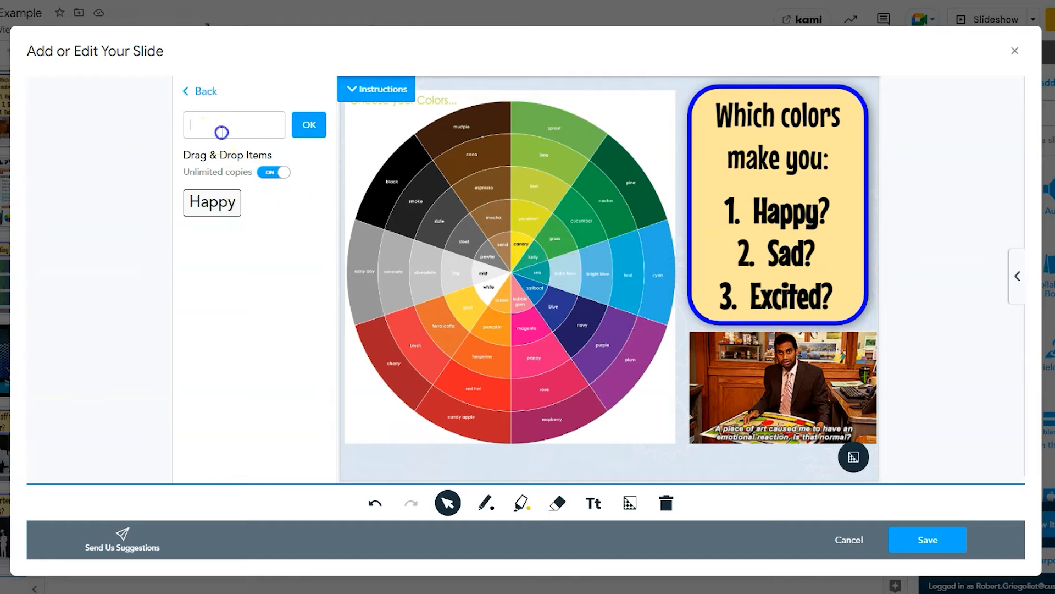
{"action": "type", "text": "Sad"}
{"action": "left_click", "coordinate": [309, 124]}
{"action": "left_click_drag", "start_coordinate": [613, 281], "coordinate": [424, 247]}
{"action": "left_click", "coordinate": [479, 205]}
Add an "Excited" text label and save the Drag and Drop activity as a slide.
{"action": "left_click", "coordinate": [249, 127]}
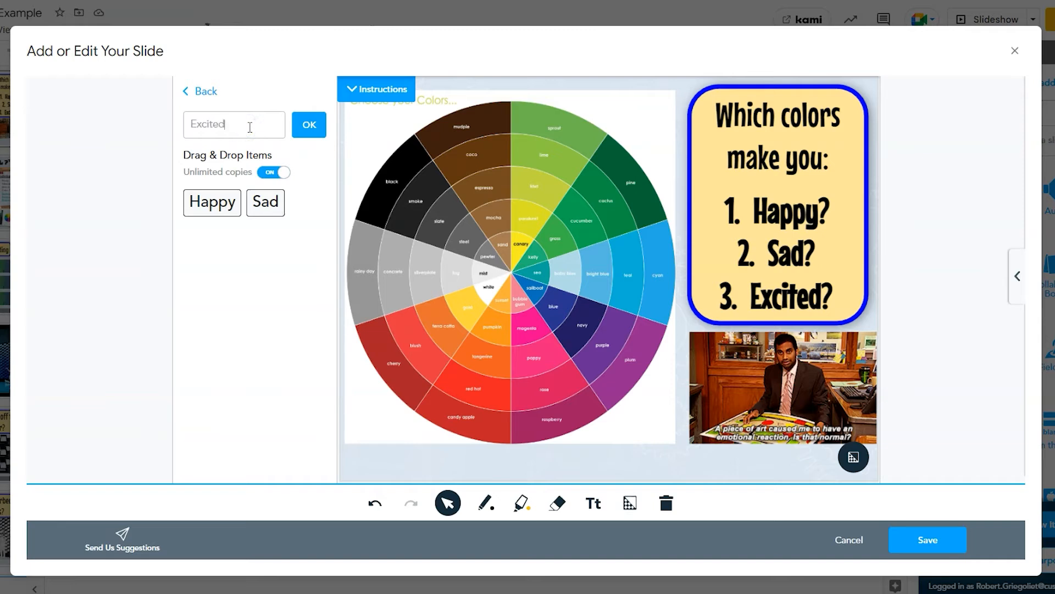
{"action": "left_click", "coordinate": [309, 124]}
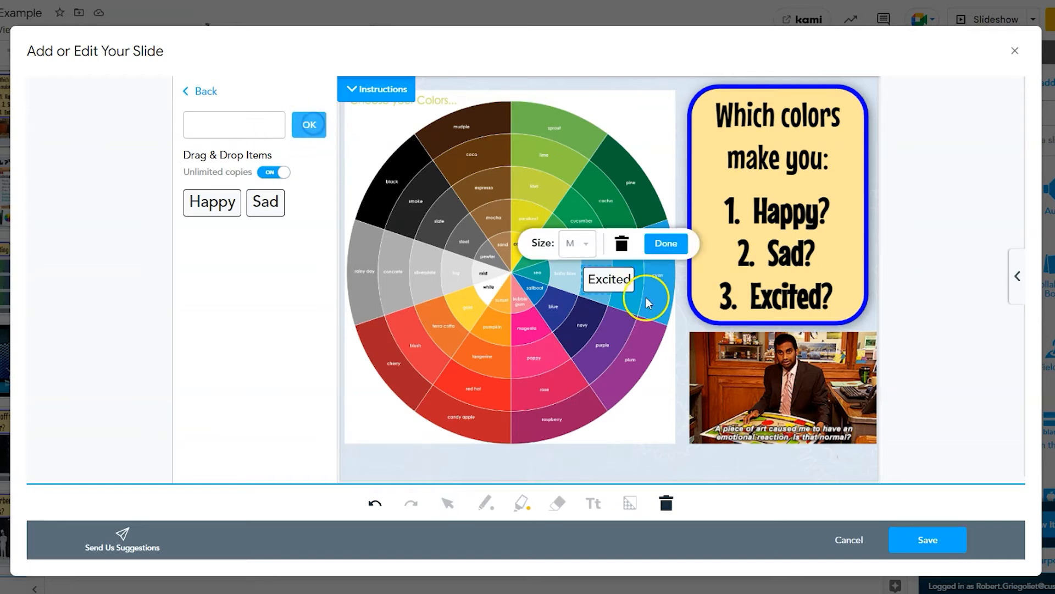
{"action": "left_click_drag", "start_coordinate": [620, 294], "coordinate": [463, 377]}
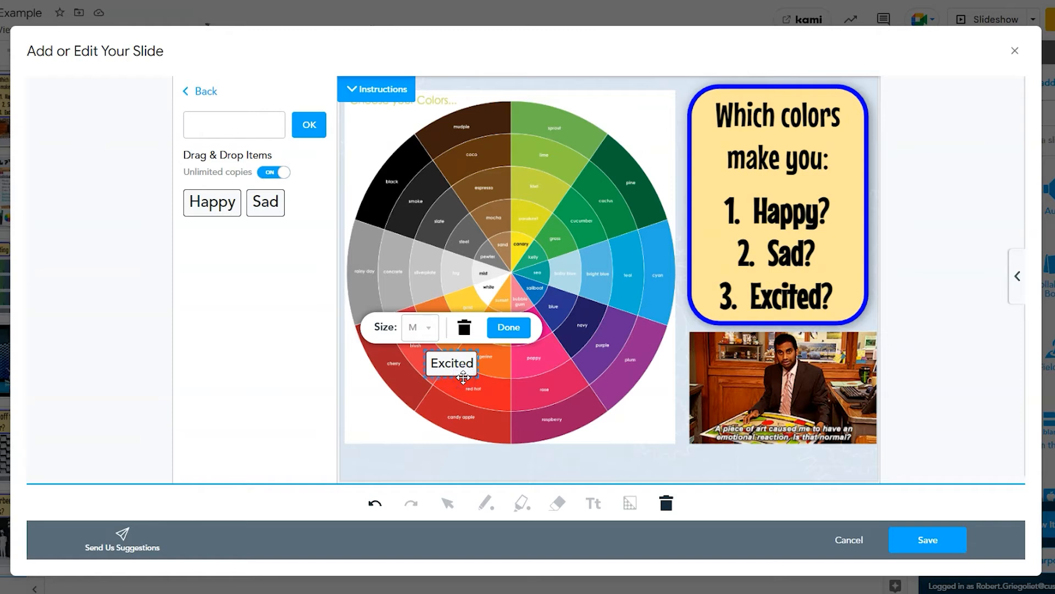
{"action": "left_click", "coordinate": [510, 325]}
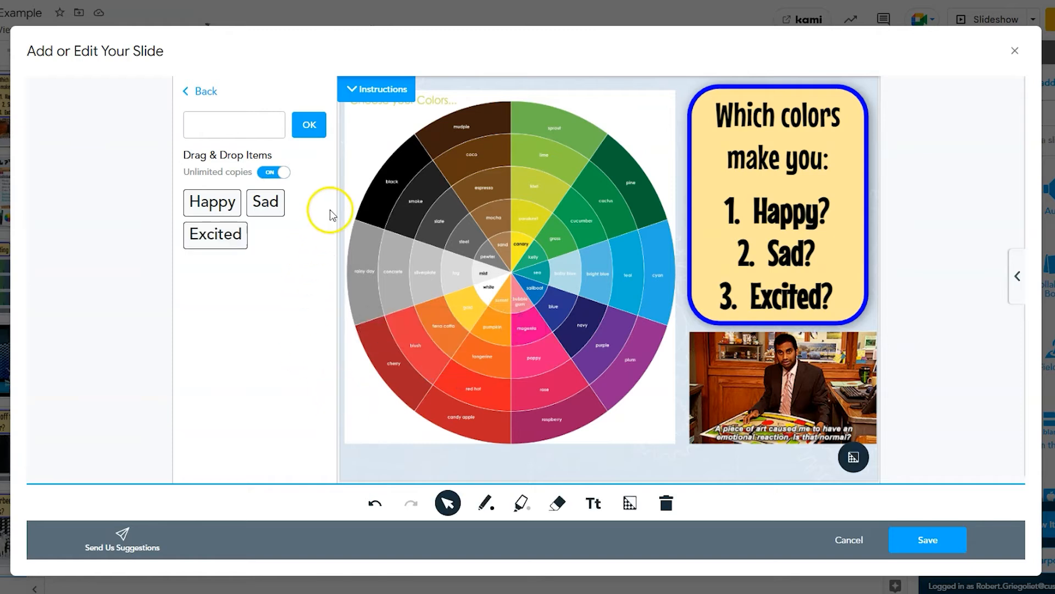
{"action": "left_click", "coordinate": [936, 539]}
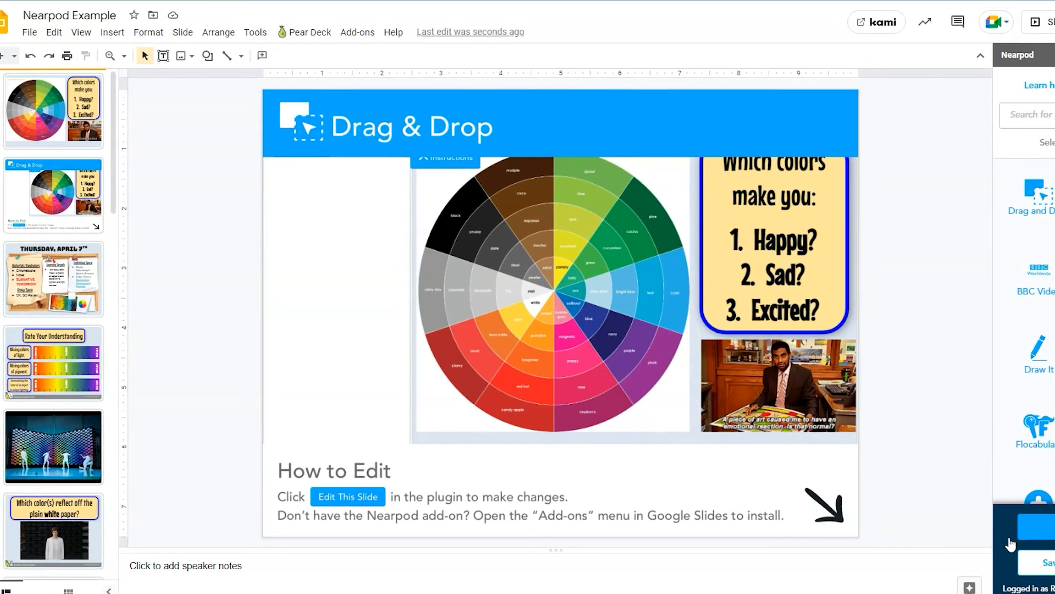
Compare the original color wheel slide with the new Drag & Drop slide.
{"action": "left_click", "coordinate": [54, 113]}
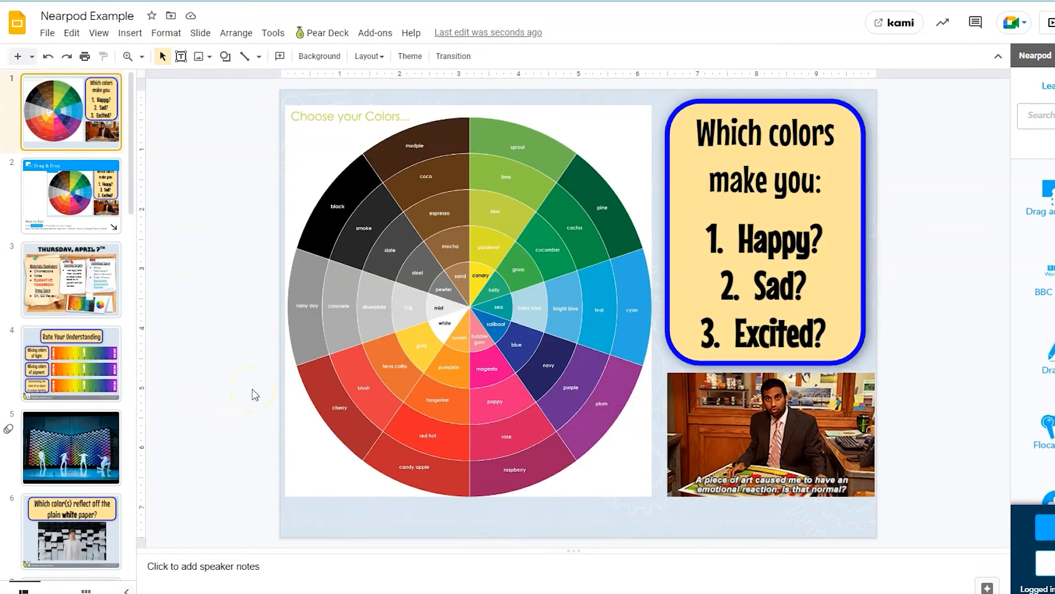
{"action": "left_click", "coordinate": [83, 202]}
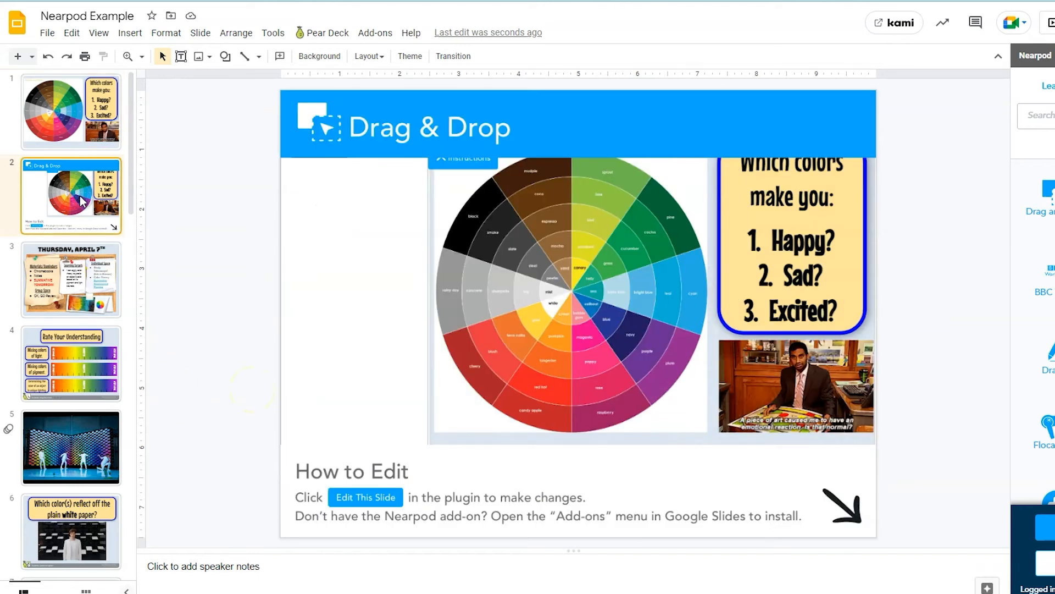
{"action": "left_click", "coordinate": [84, 138]}
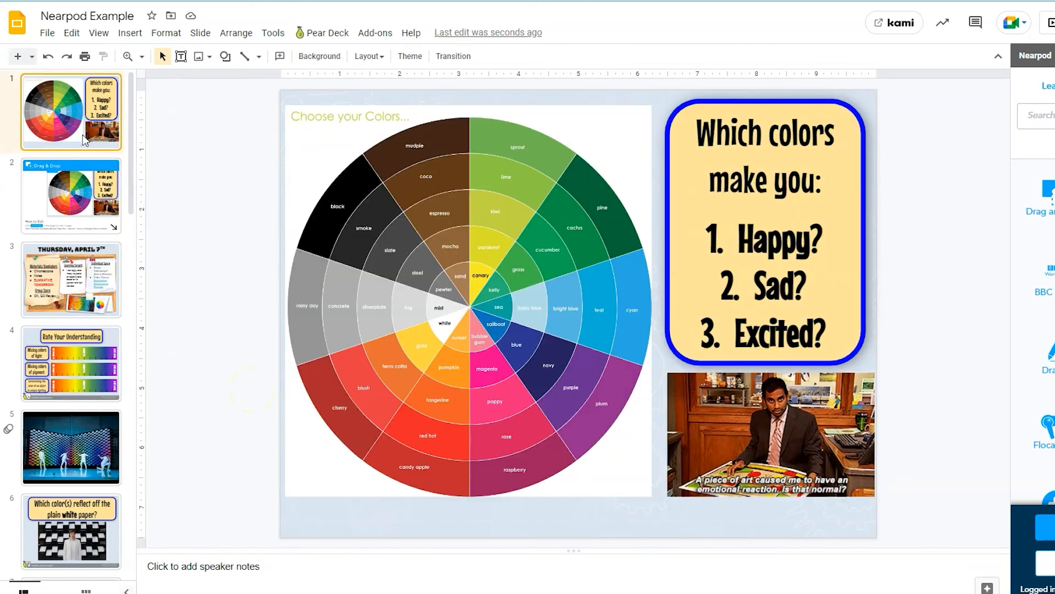
Select the Drag & Drop slide, save the presentation and go to the Nearpod lesson library.
{"action": "left_click", "coordinate": [104, 207]}
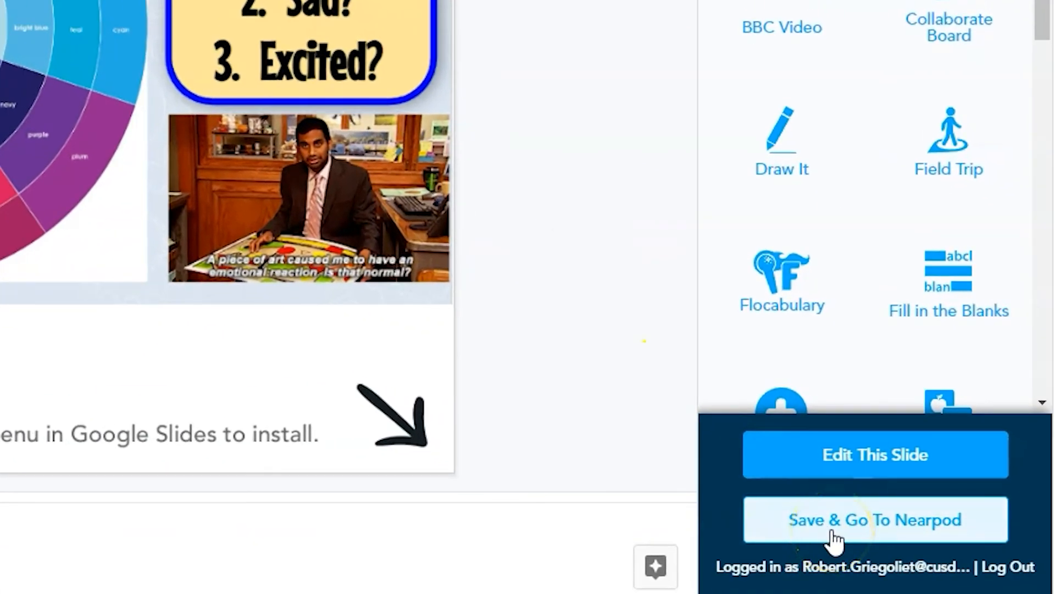
{"action": "left_click", "coordinate": [831, 530]}
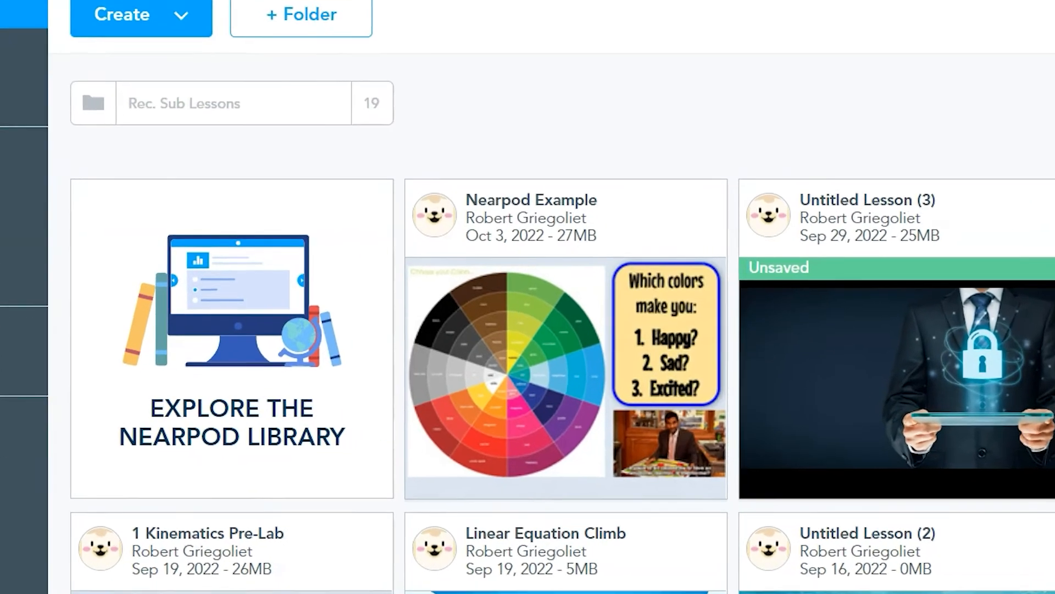
Examine the participation, preview and edit options of the Nearpod Example lesson.
{"action": "mouse_move", "coordinate": [718, 420]}
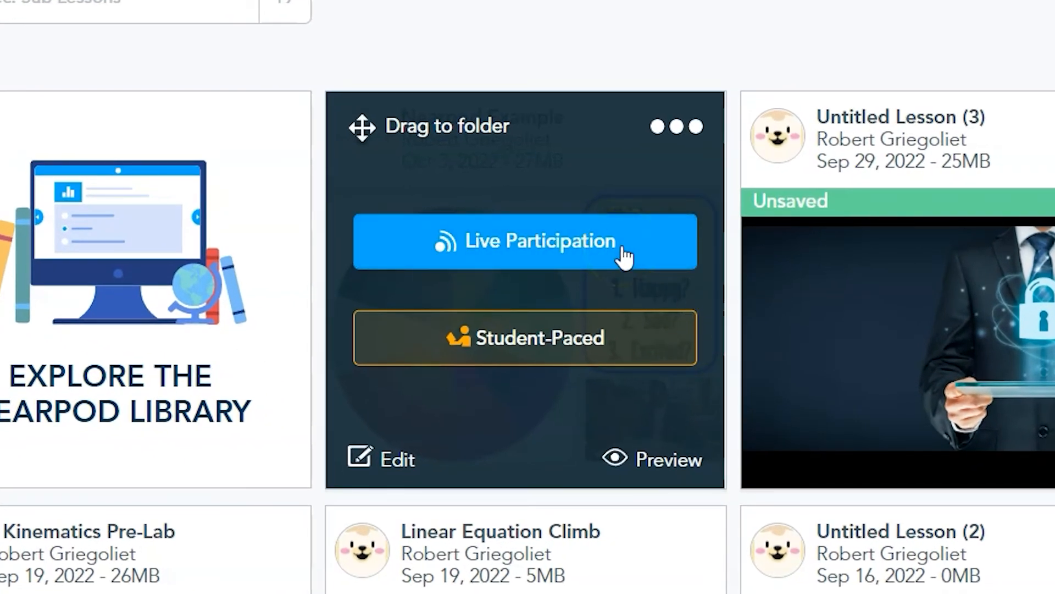
{"action": "left_click", "coordinate": [533, 359]}
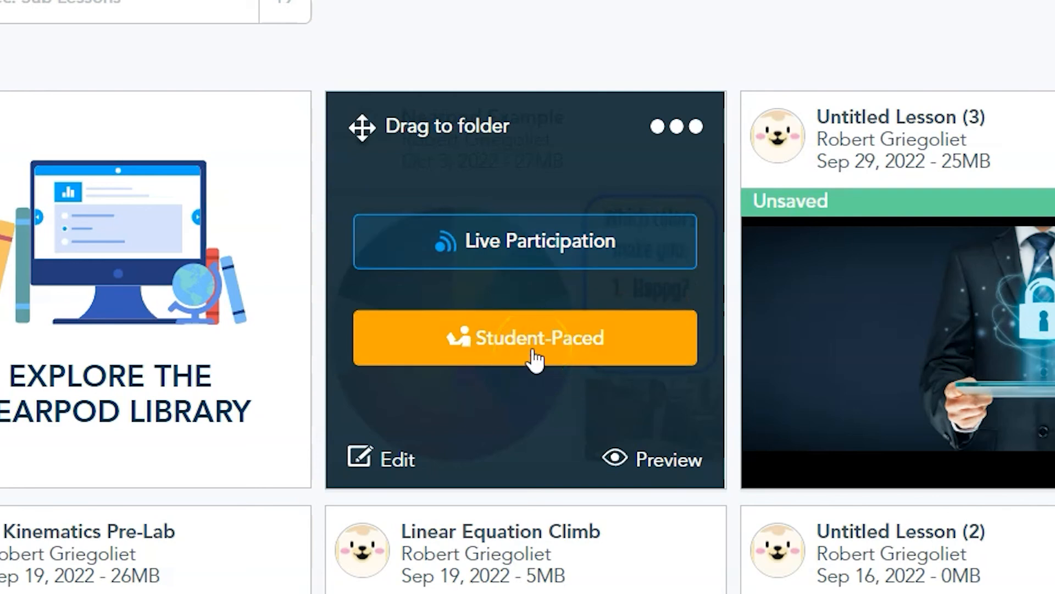
{"action": "left_click", "coordinate": [662, 459]}
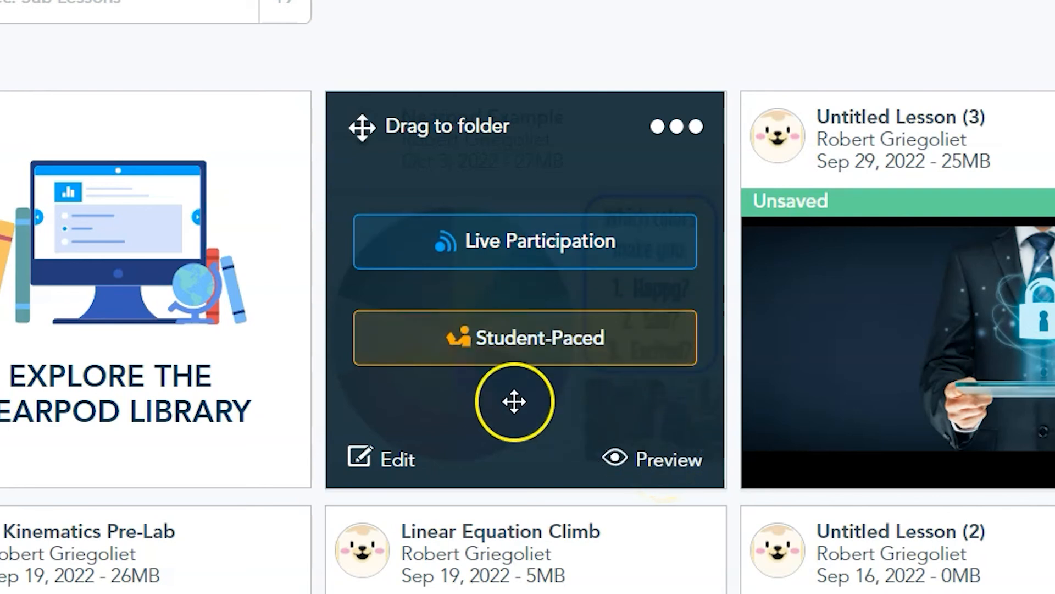
{"action": "left_click", "coordinate": [402, 460]}
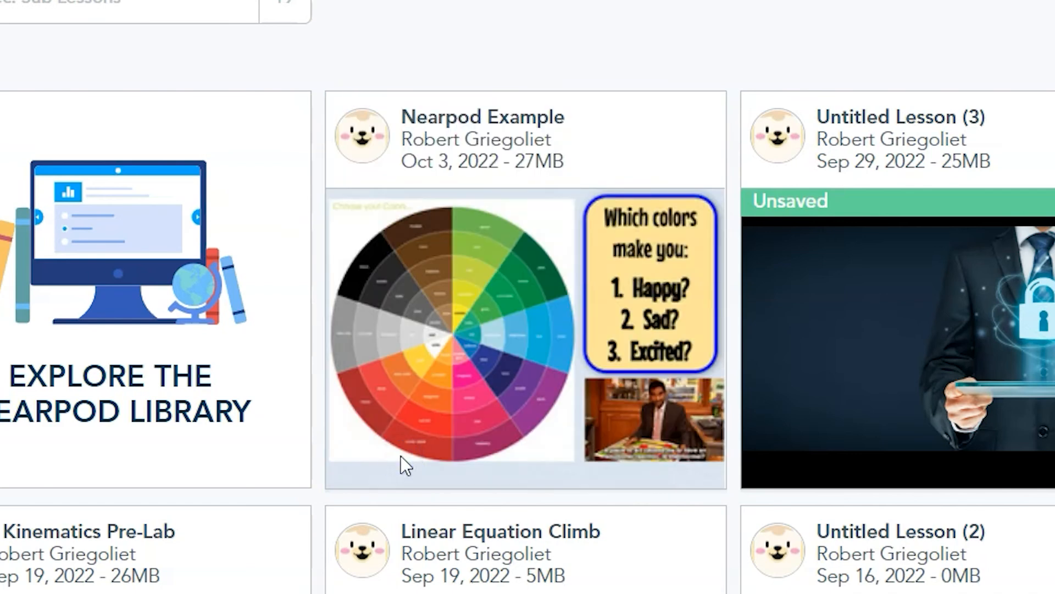